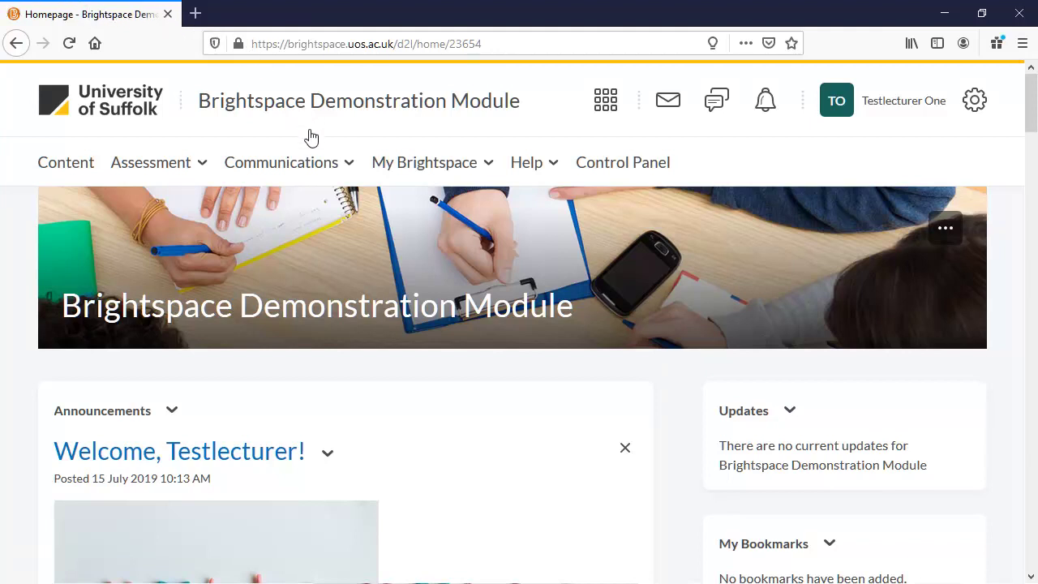
- Open the module's group management page and view the Self-Enrolment Book Groups category
{"action": "left_click", "coordinate": [316, 167]}
{"action": "left_click", "coordinate": [341, 433]}
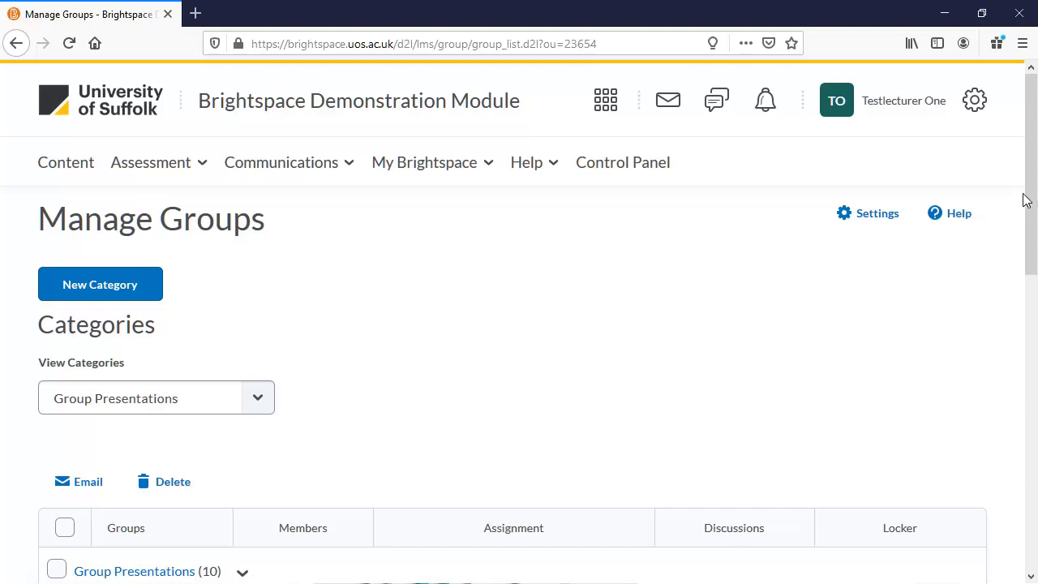
{"action": "left_click_drag", "start_coordinate": [1030, 159], "coordinate": [1035, 138]}
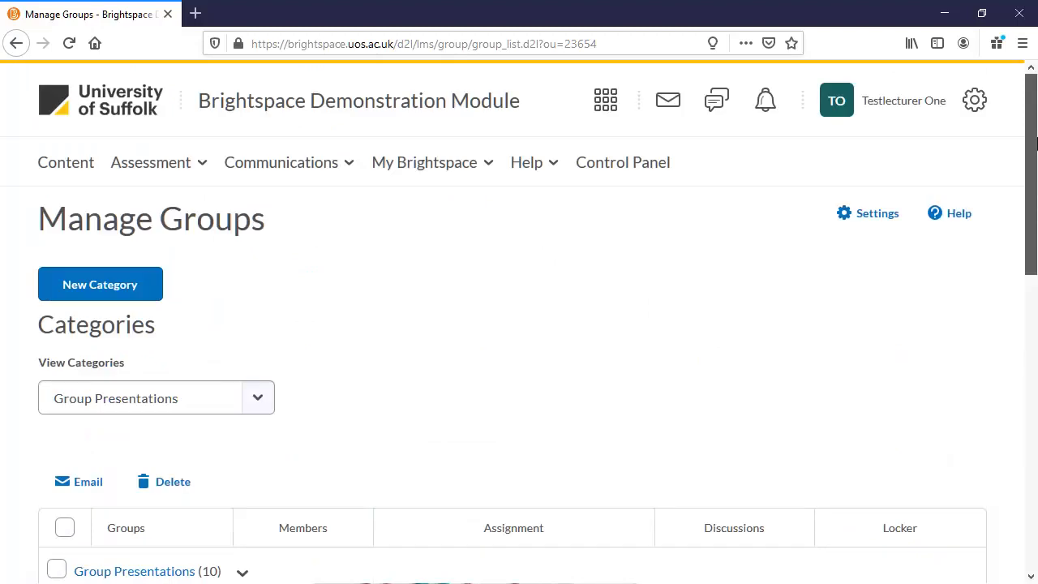
{"action": "left_click", "coordinate": [160, 408]}
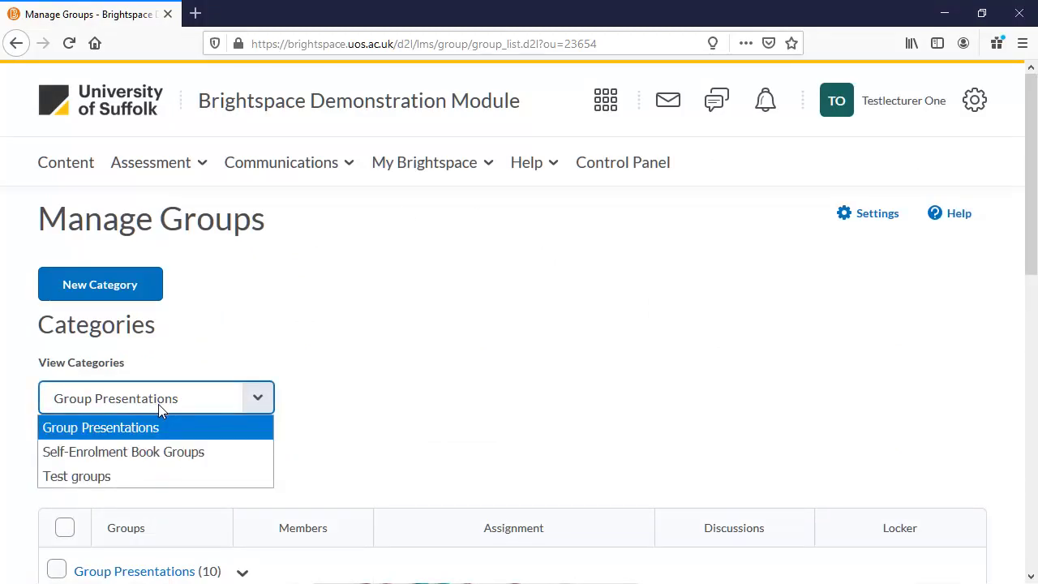
{"action": "left_click", "coordinate": [163, 455]}
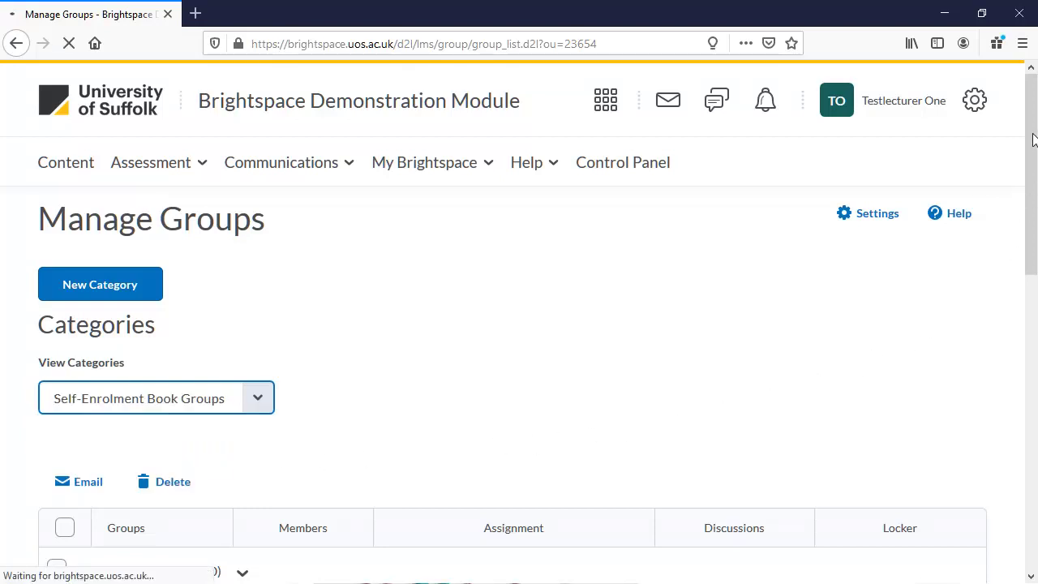
{"action": "mouse_move", "coordinate": [1033, 140]}
{"action": "left_mouse_down"}
{"action": "mouse_move", "coordinate": [1015, 408]}
{"action": "mouse_move", "coordinate": [1032, 140]}
{"action": "left_mouse_up"}
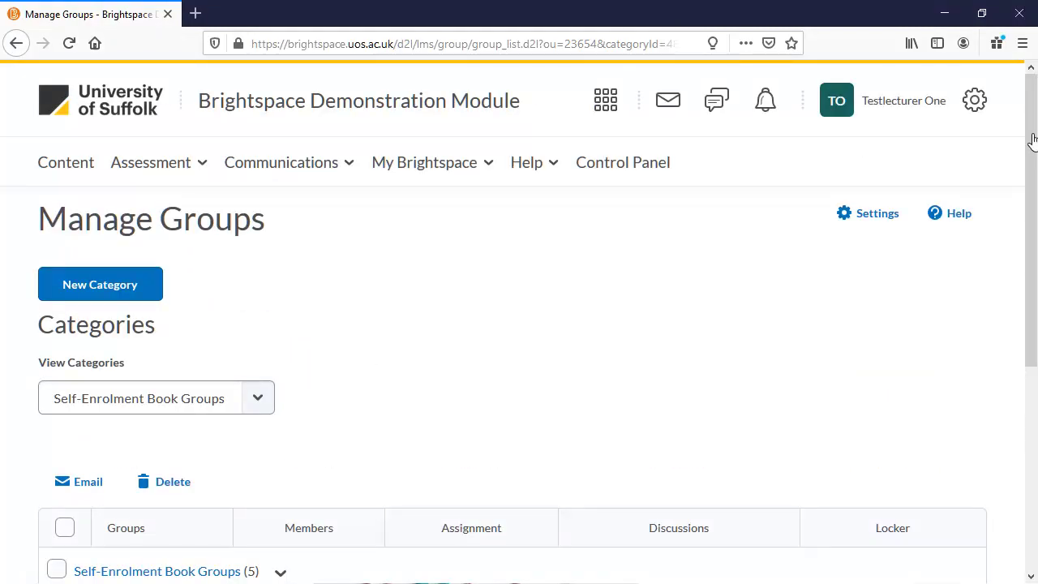
- Start a new group category and name it "Demonstration Groups"
{"action": "left_click", "coordinate": [154, 285]}
{"action": "left_click", "coordinate": [160, 354]}
{"action": "type", "text": "Demons"}
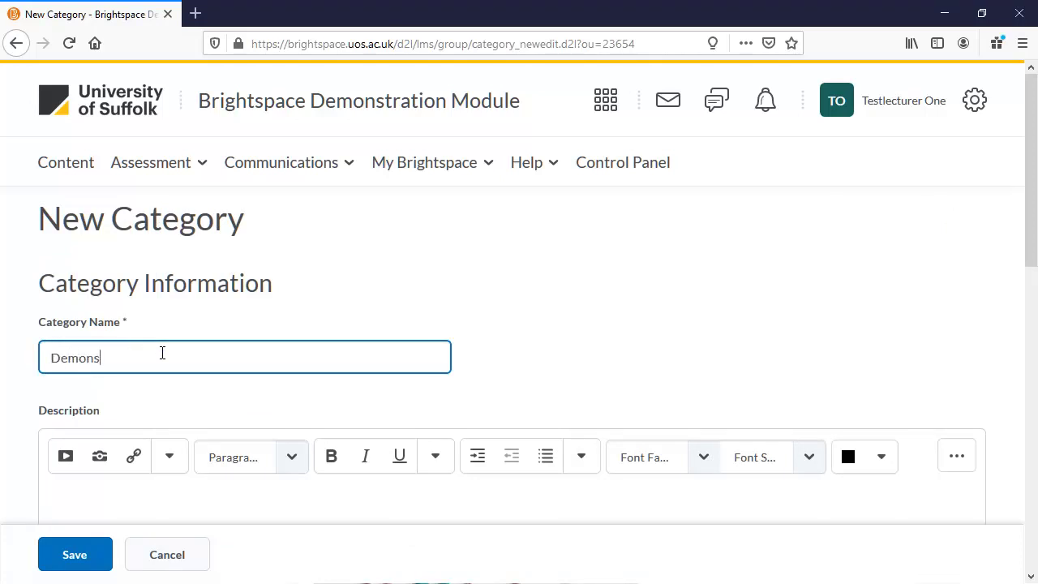
{"action": "type", "text": "tration Groups"}
- Enter the category description "These are the groups that I have set up for this Brightspace video tutorial."
{"action": "scroll", "coordinate": [290, 355], "scroll_direction": "down", "scroll_amount": 3}
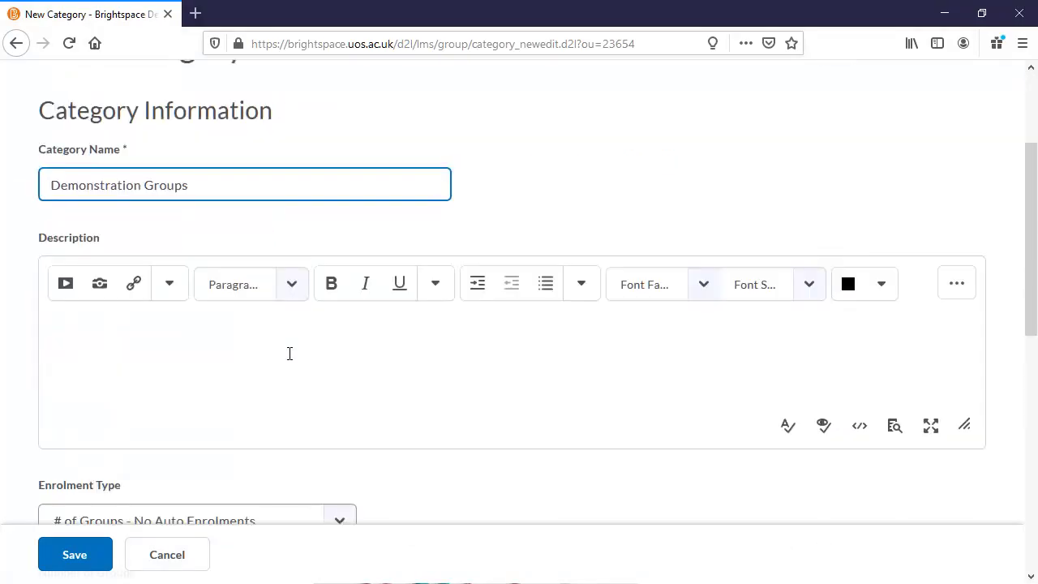
{"action": "left_click", "coordinate": [202, 257]}
{"action": "type", "text": "These are the gr"}
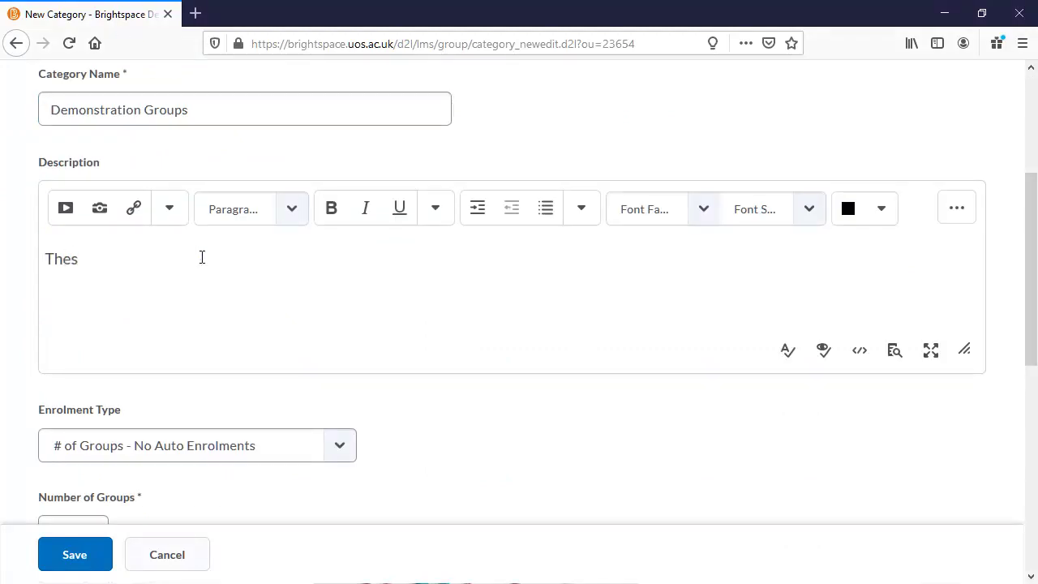
{"action": "key", "text": "BackSpace"}
{"action": "key", "text": "BackSpace"}
{"action": "key", "text": "BackSpace"}
{"action": "key", "text": "BackSpace"}
{"action": "key", "text": "BackSpace"}
{"action": "key", "text": "BackSpace"}
{"action": "key", "text": "BackSpace"}
{"action": "key", "text": "BackSpace"}
{"action": "key", "text": "BackSpace"}
{"action": "key", "text": "BackSpace"}
{"action": "key", "text": "BackSpace"}
{"action": "key", "text": "BackSpace"}
{"action": "key", "text": "BackSpace"}
{"action": "key", "text": "BackSpace"}
{"action": "key", "text": "BackSpace"}
{"action": "key", "text": "BackSpace"}
{"action": "type", "text": "These are the groups that I h"}
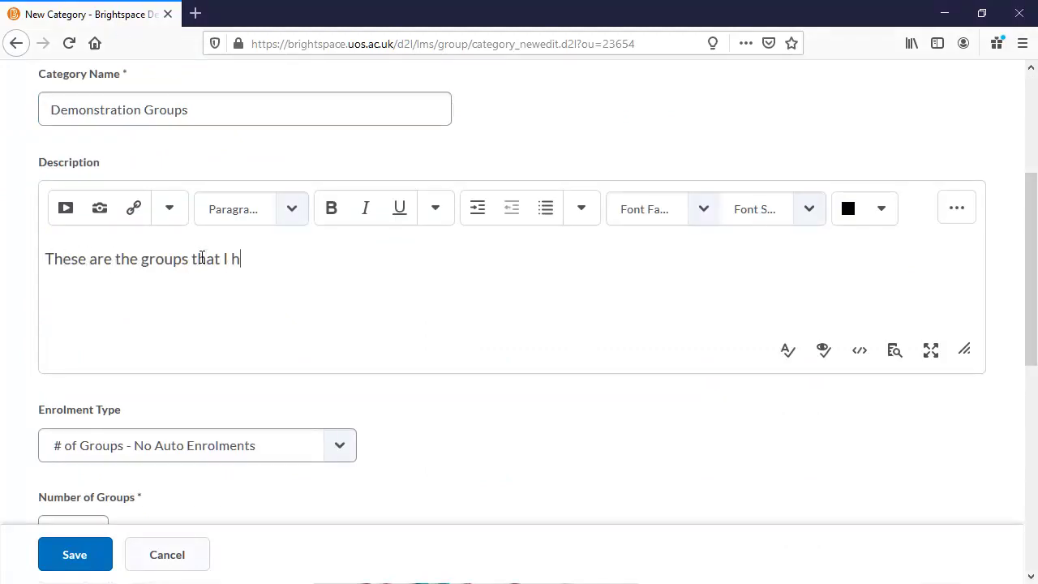
{"action": "type", "text": "ave set up for this Brightspace video tutorial."}
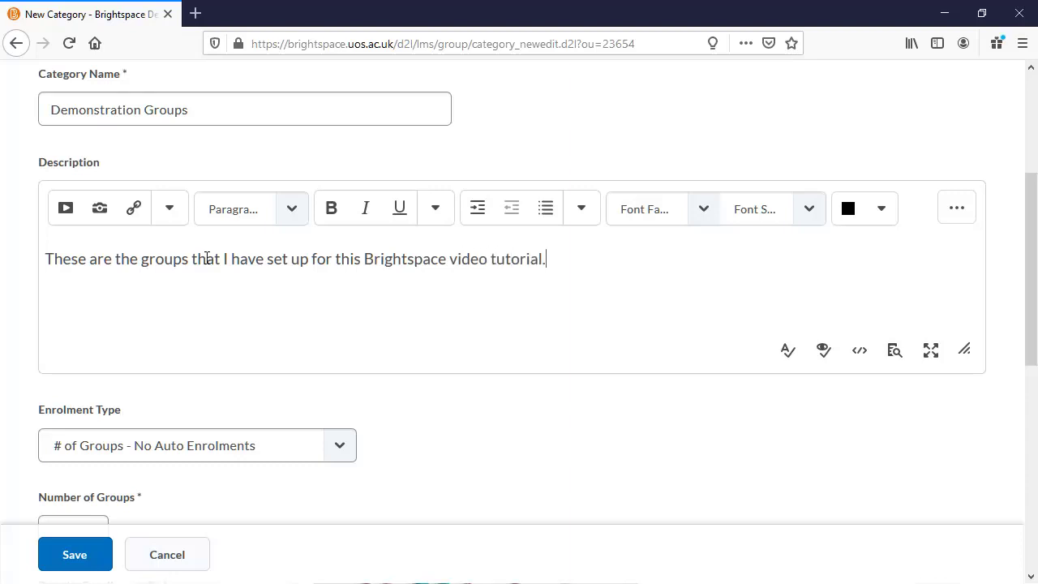
- Review the enrolment types and choose "# of Groups - No Auto Enrolments" for the category
{"action": "scroll", "coordinate": [267, 397], "scroll_direction": "down", "scroll_amount": 1}
{"action": "scroll", "coordinate": [267, 397], "scroll_direction": "down", "scroll_amount": 3}
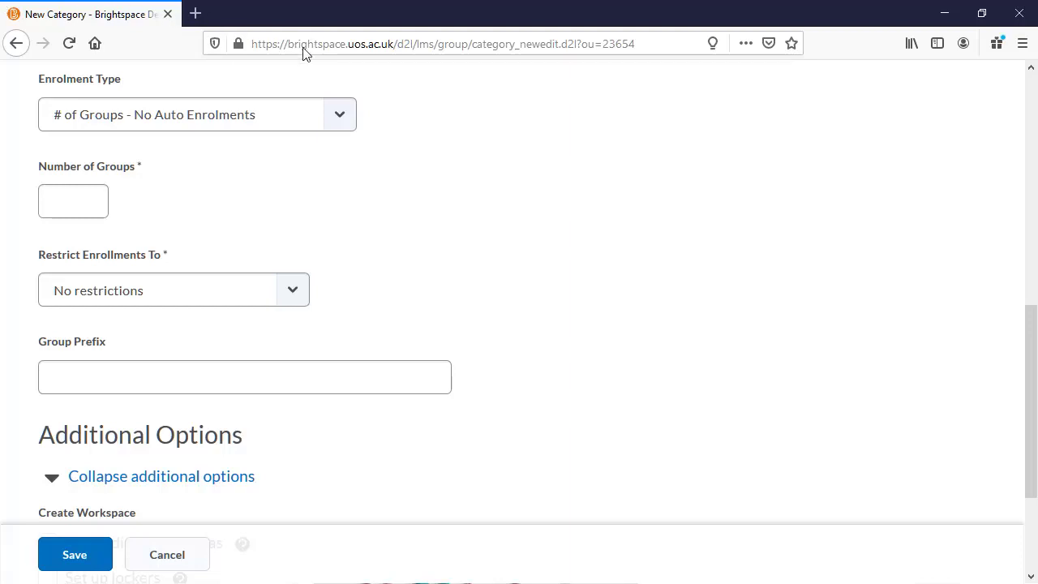
{"action": "left_click", "coordinate": [350, 119]}
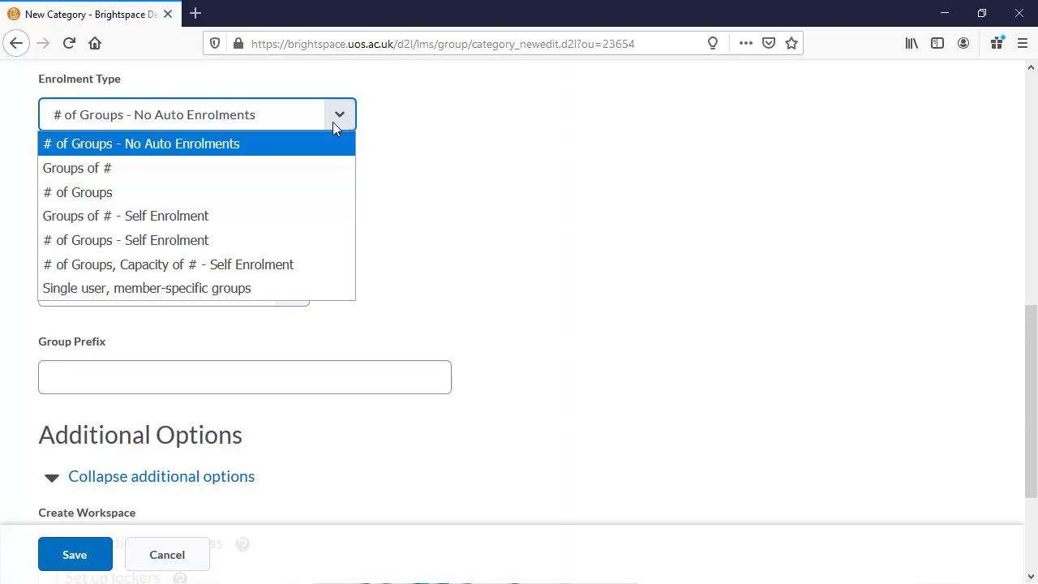
{"action": "left_click", "coordinate": [322, 144]}
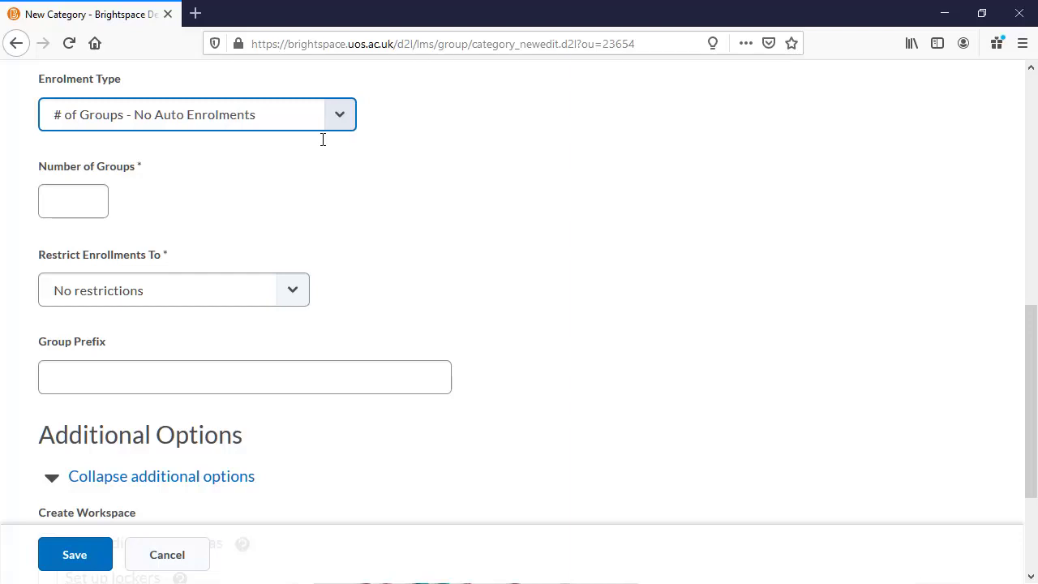
{"action": "left_click", "coordinate": [46, 195]}
- Set the enrolment type to "Groups of #" with 15 users per group
{"action": "left_click", "coordinate": [346, 116]}
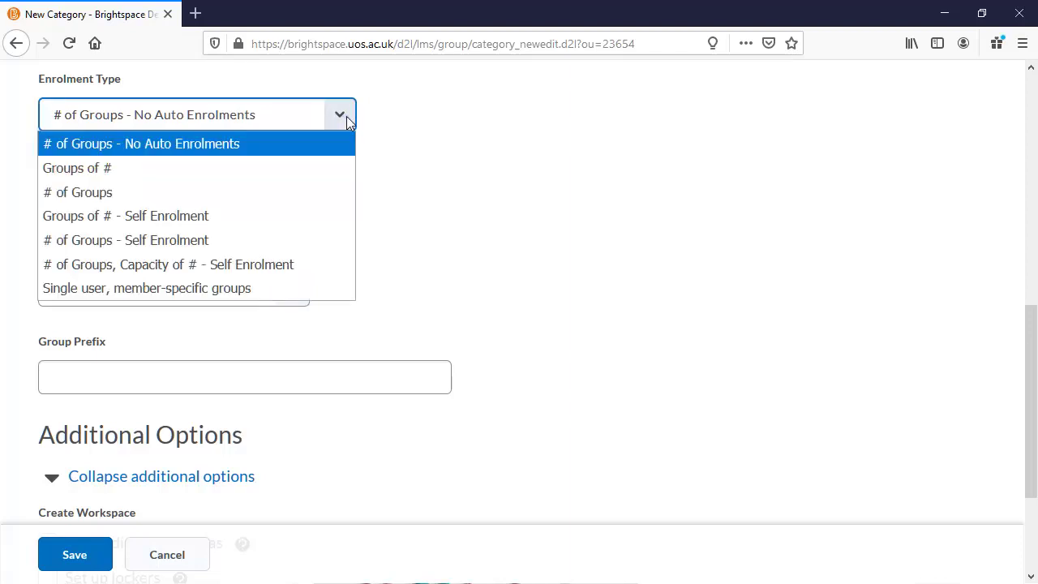
{"action": "left_click", "coordinate": [319, 177]}
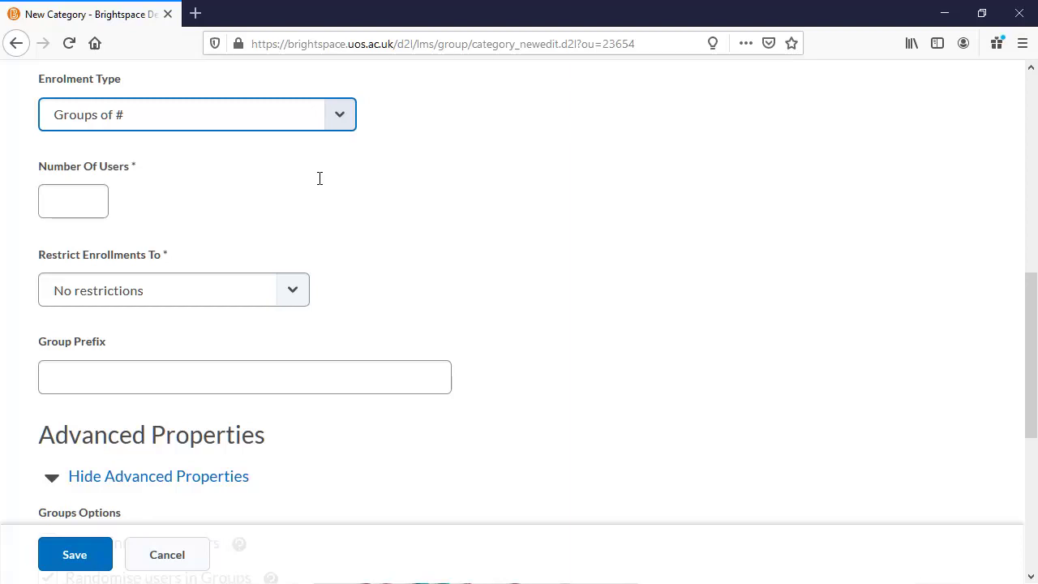
{"action": "left_click", "coordinate": [85, 208]}
{"action": "type", "text": "15"}
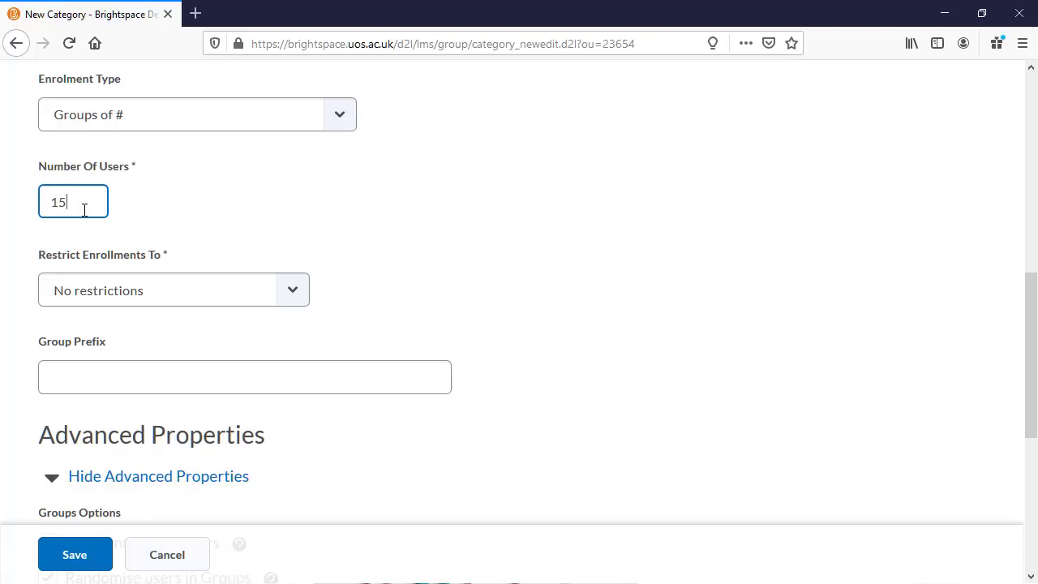
- Change the enrolment type to "# of Groups" and set the number of groups to 3
{"action": "left_click", "coordinate": [336, 129]}
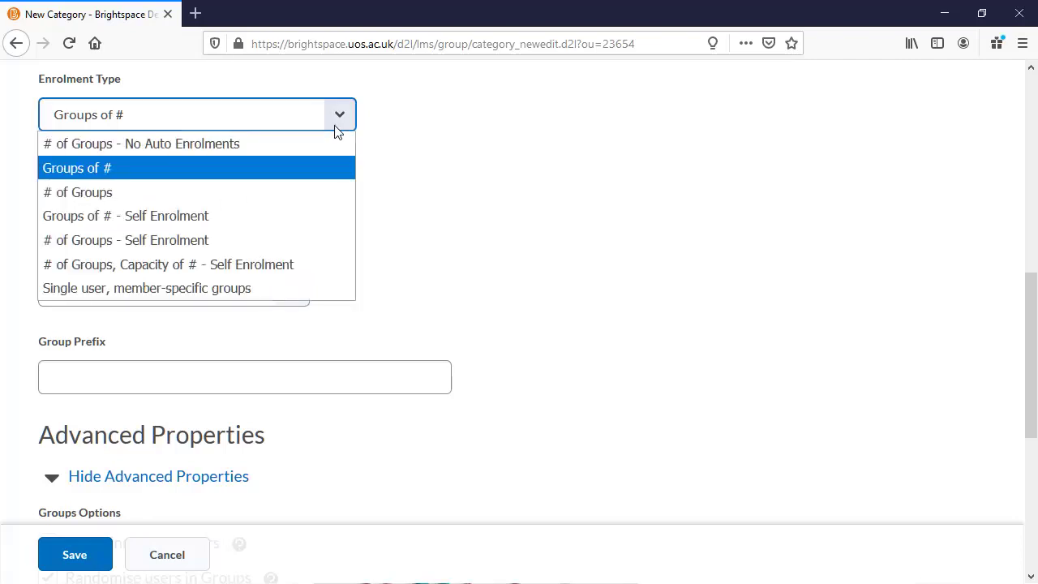
{"action": "left_click", "coordinate": [230, 193]}
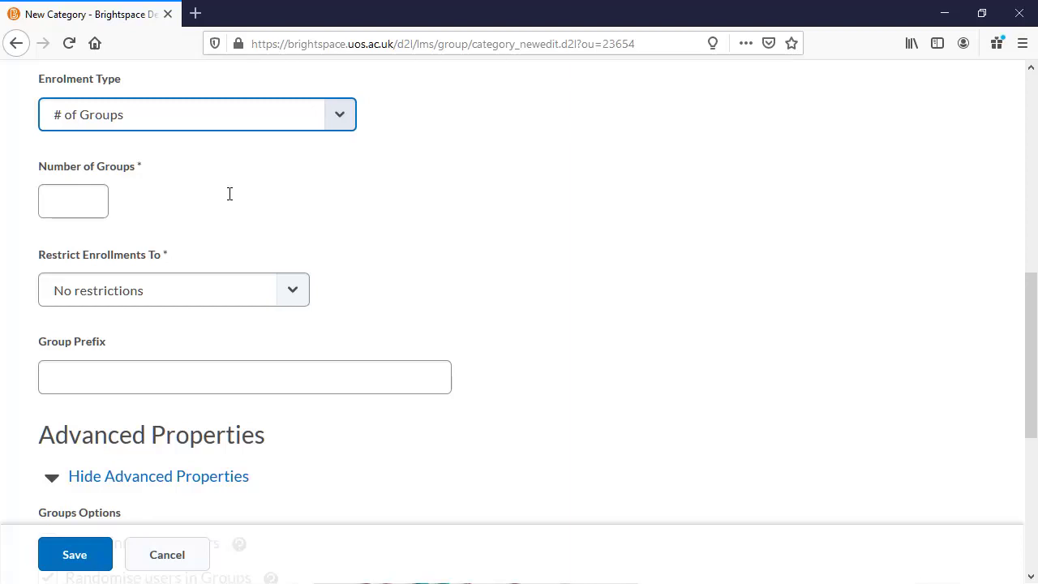
{"action": "left_click", "coordinate": [84, 211]}
{"action": "type", "text": "3"}
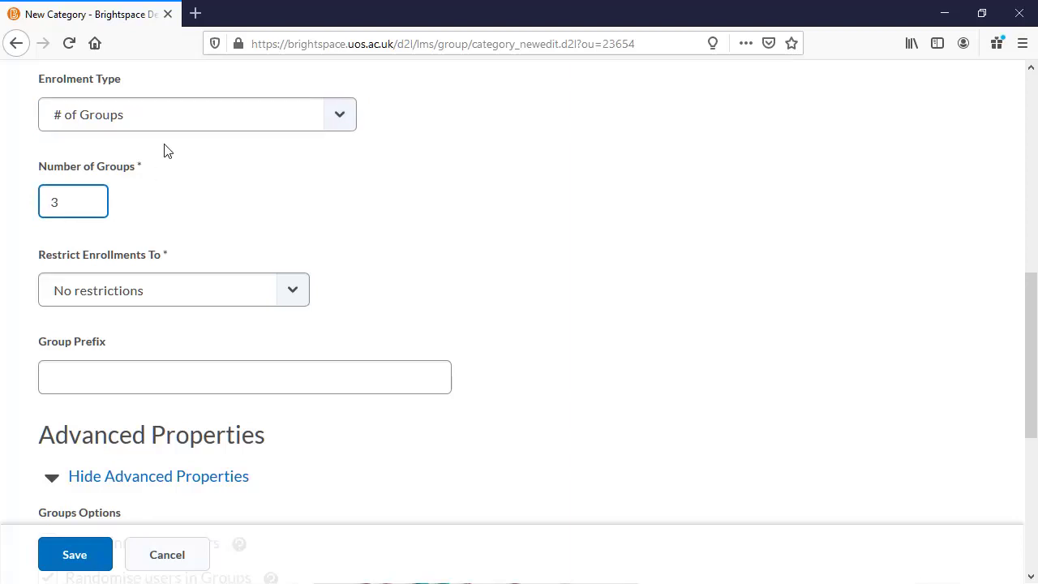
- Change the enrolment type to "Groups of # - Self Enrolment" and set the number of users to 10
{"action": "left_click", "coordinate": [168, 115]}
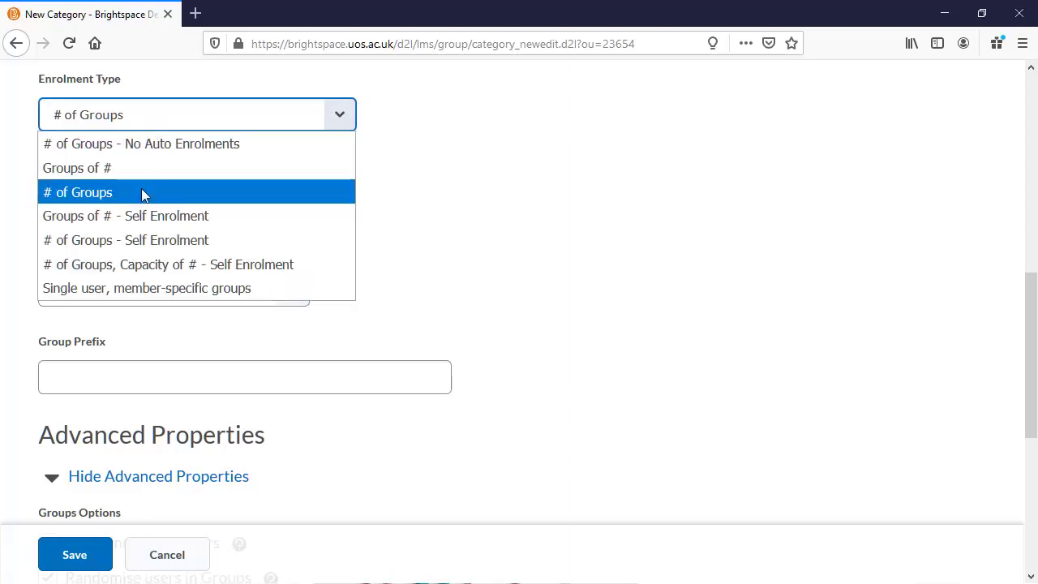
{"action": "left_click", "coordinate": [143, 216]}
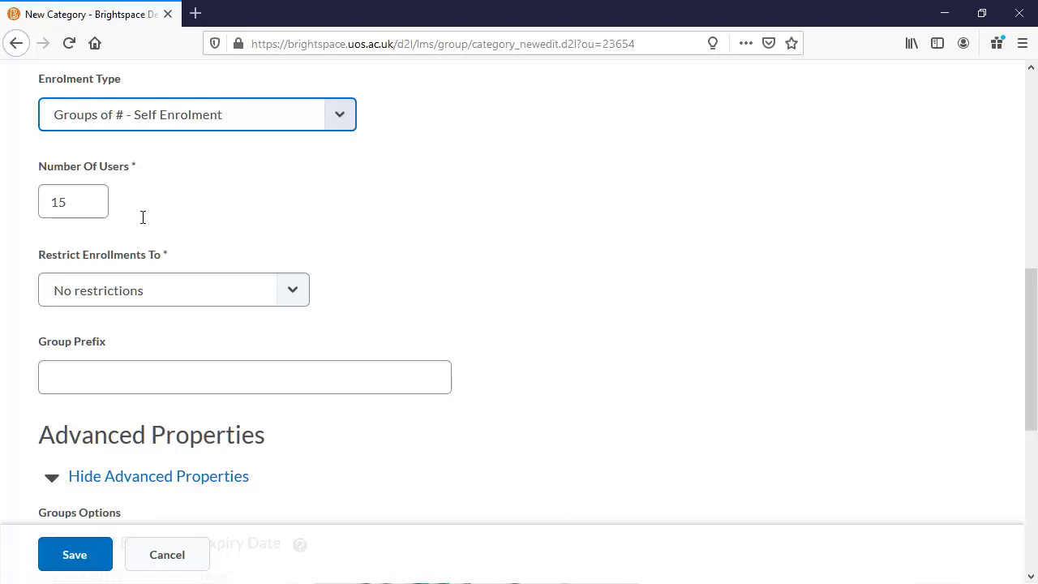
{"action": "left_click", "coordinate": [88, 205]}
{"action": "key", "text": "BackSpace"}
{"action": "type", "text": "0"}
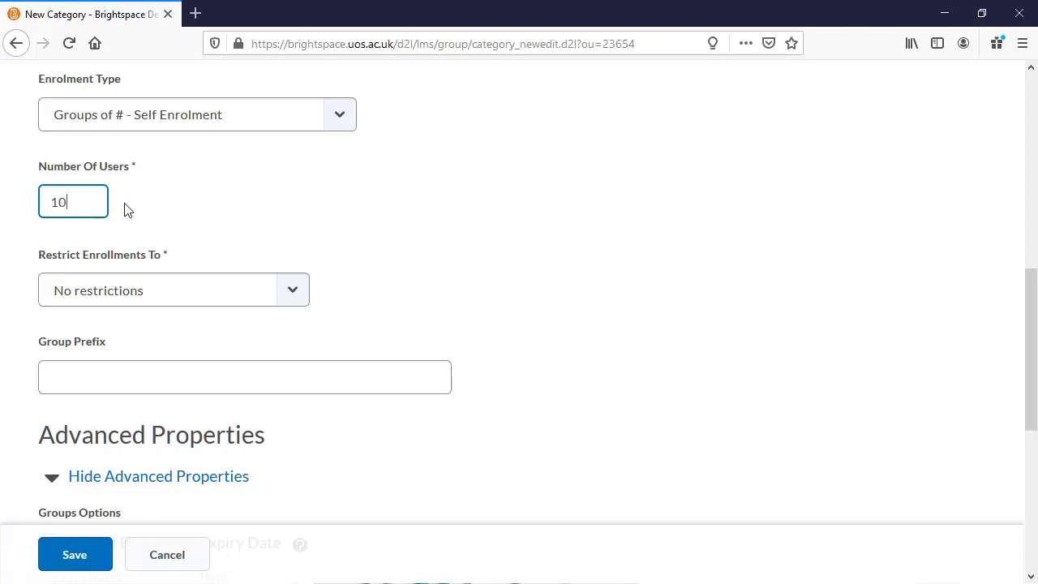
- Change the enrolment type to "# of Groups - Self Enrolment" and set the number of groups to 5
{"action": "left_click", "coordinate": [294, 129]}
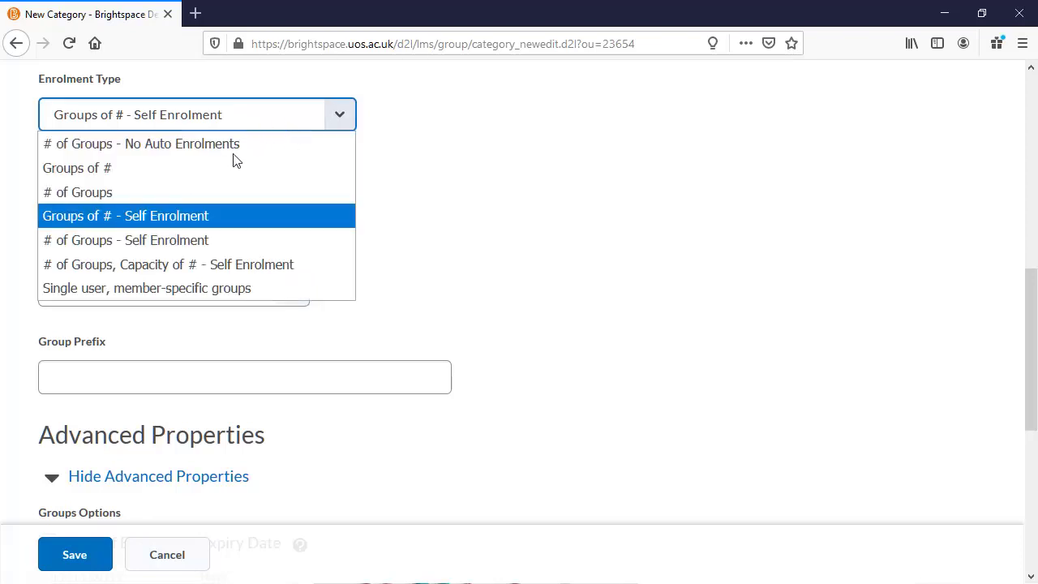
{"action": "left_click", "coordinate": [216, 248]}
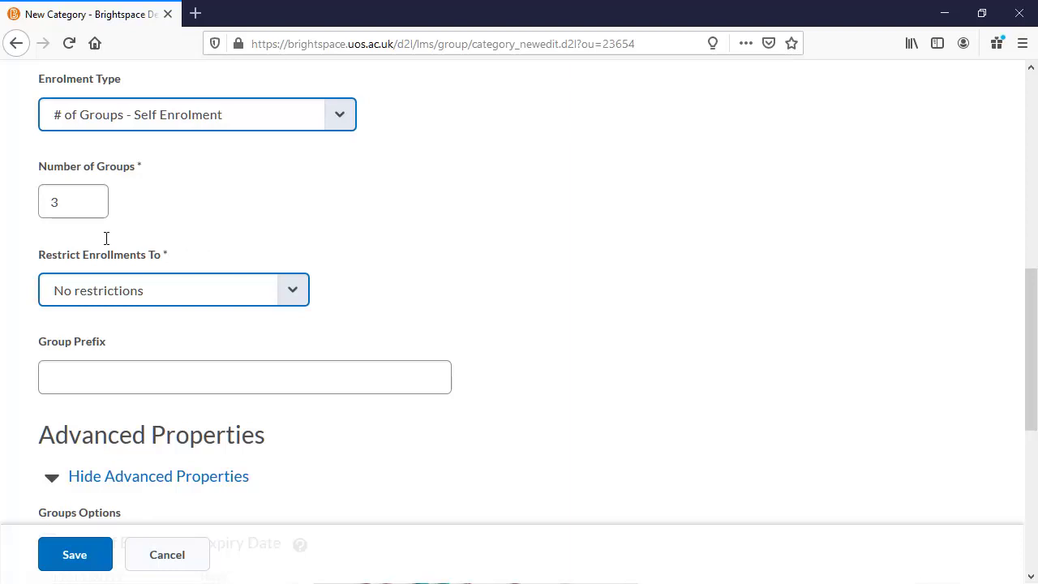
{"action": "double_click", "coordinate": [69, 204]}
{"action": "type", "text": "5"}
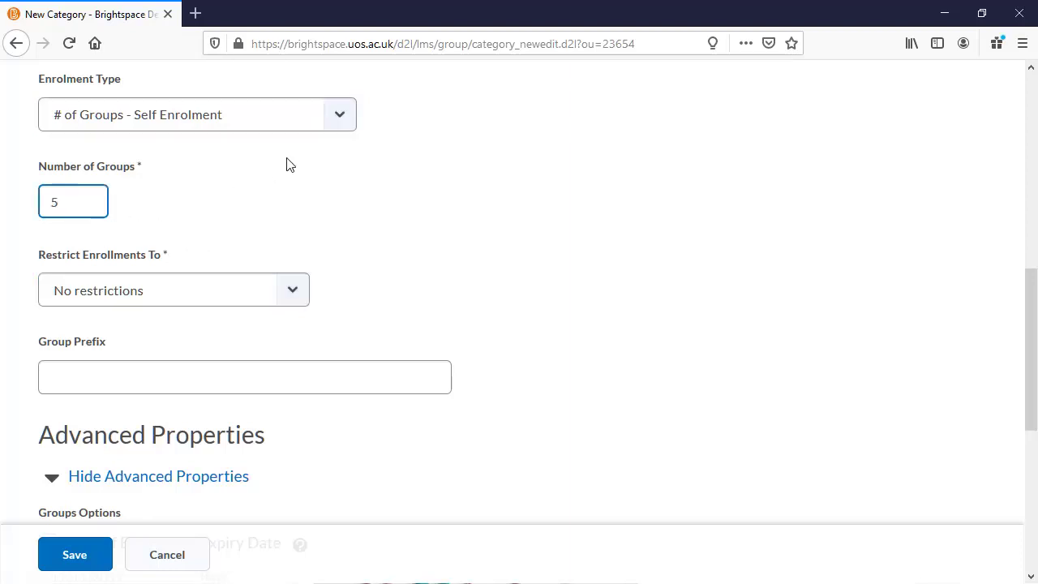
- Try the "Single user, member-specific groups" enrolment type, but settle on "# of Groups, Capacity of # - Self Enrolment"
{"action": "left_click", "coordinate": [304, 122]}
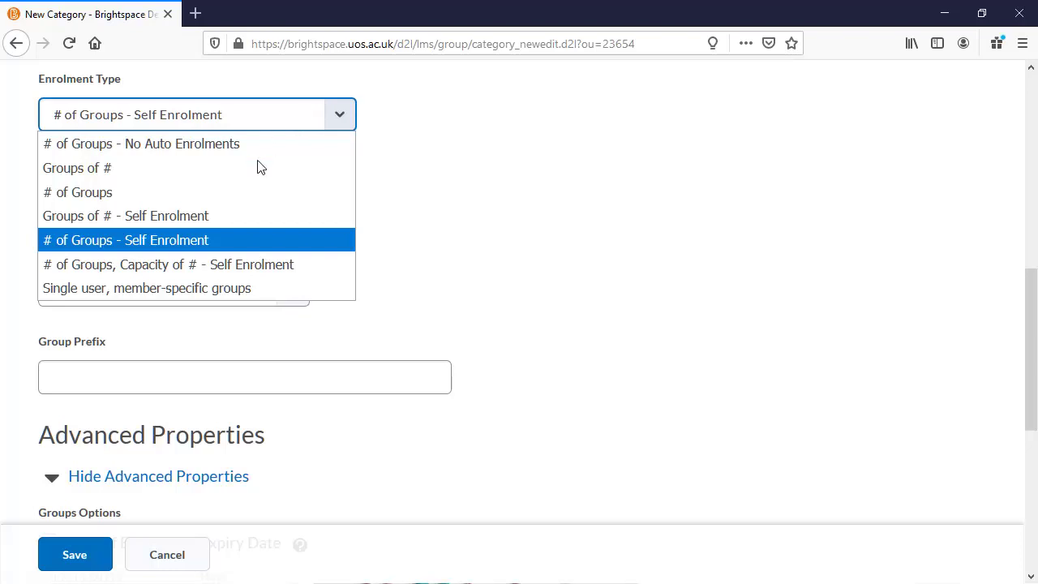
{"action": "left_click", "coordinate": [248, 265]}
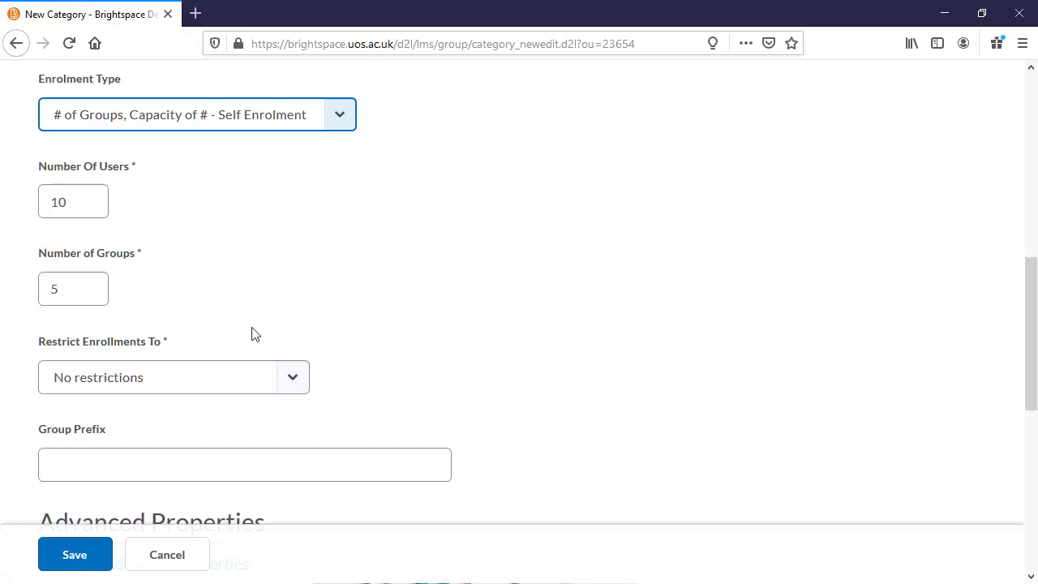
{"action": "left_click", "coordinate": [317, 128]}
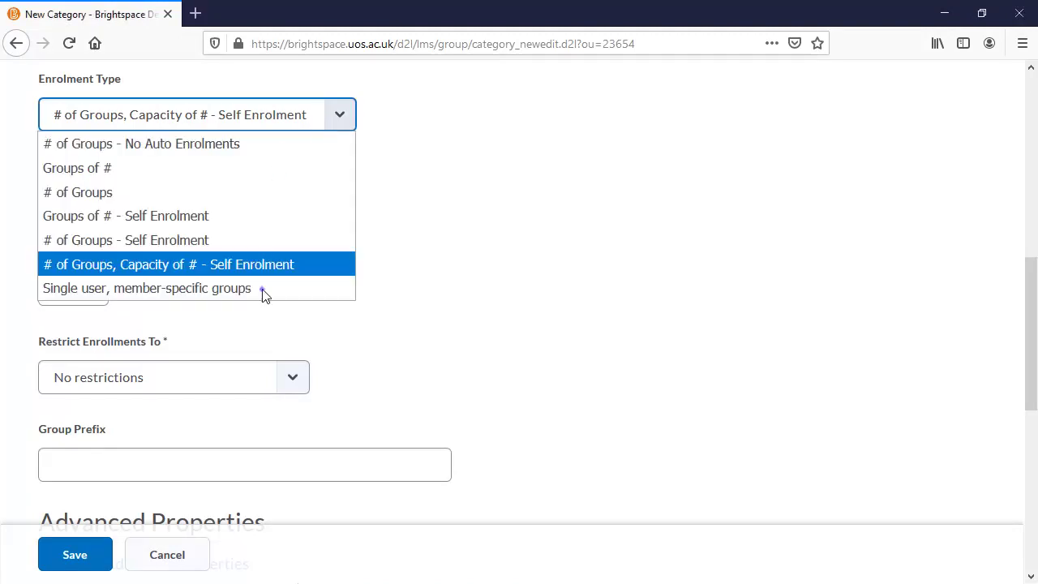
{"action": "left_click", "coordinate": [264, 294]}
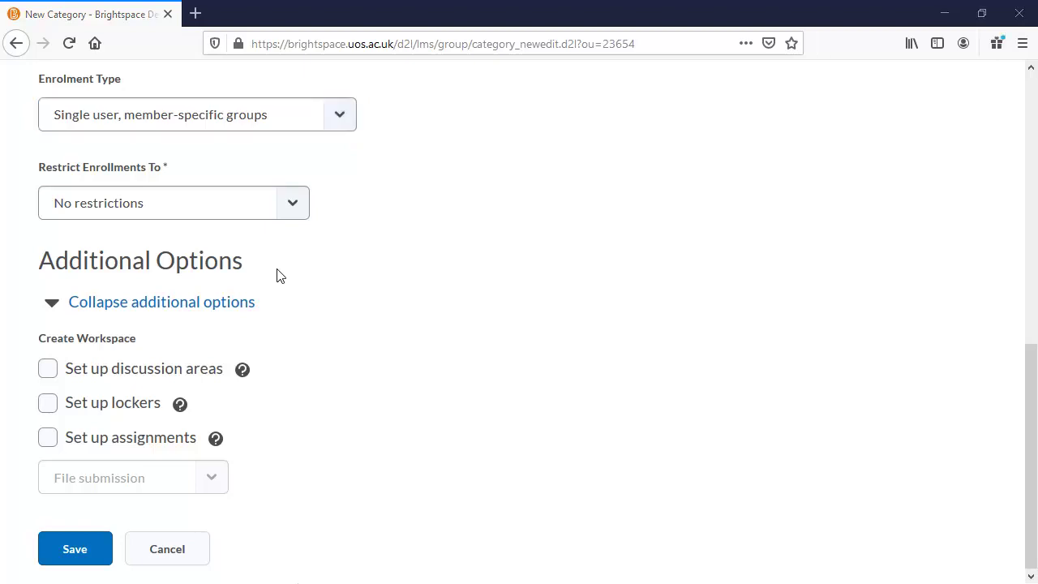
{"action": "left_click", "coordinate": [290, 116]}
{"action": "left_click", "coordinate": [286, 265]}
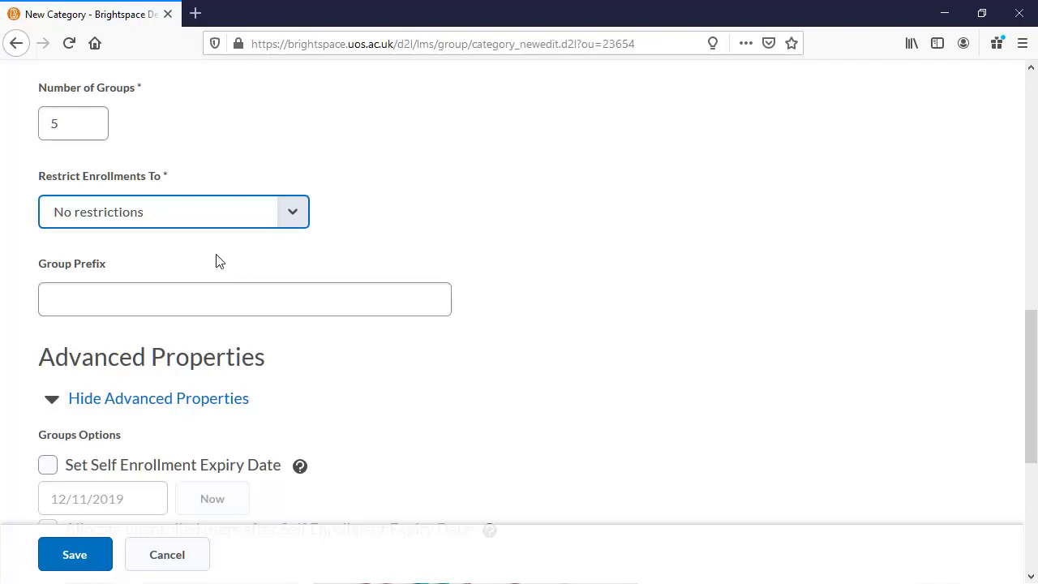
- Review the enrolment restriction choices, keep "No restrictions", and set the group prefix to "Demo"
{"action": "left_click", "coordinate": [204, 221]}
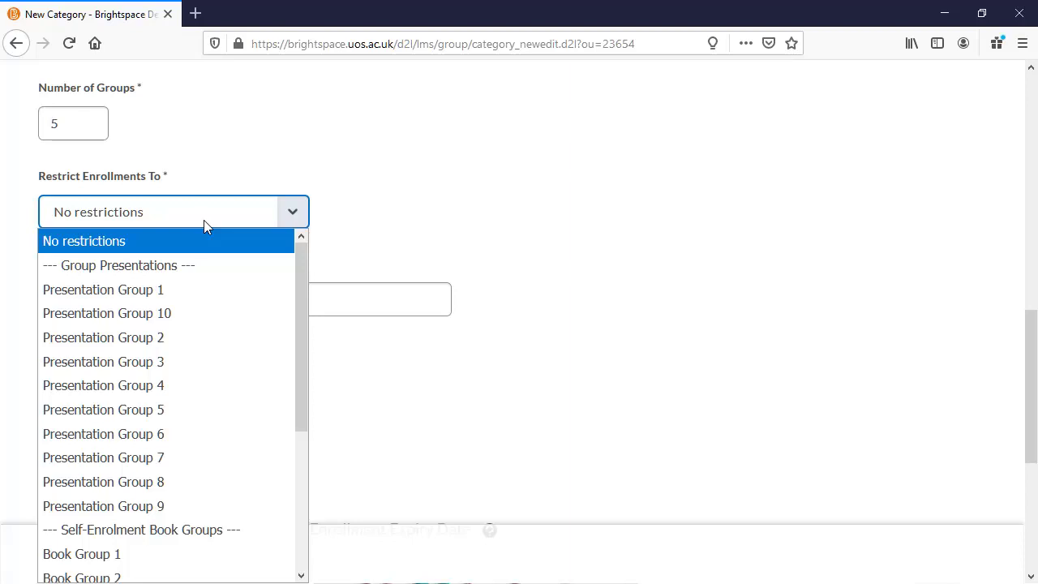
{"action": "left_click_drag", "start_coordinate": [298, 252], "coordinate": [341, 245]}
{"action": "left_click", "coordinate": [340, 241]}
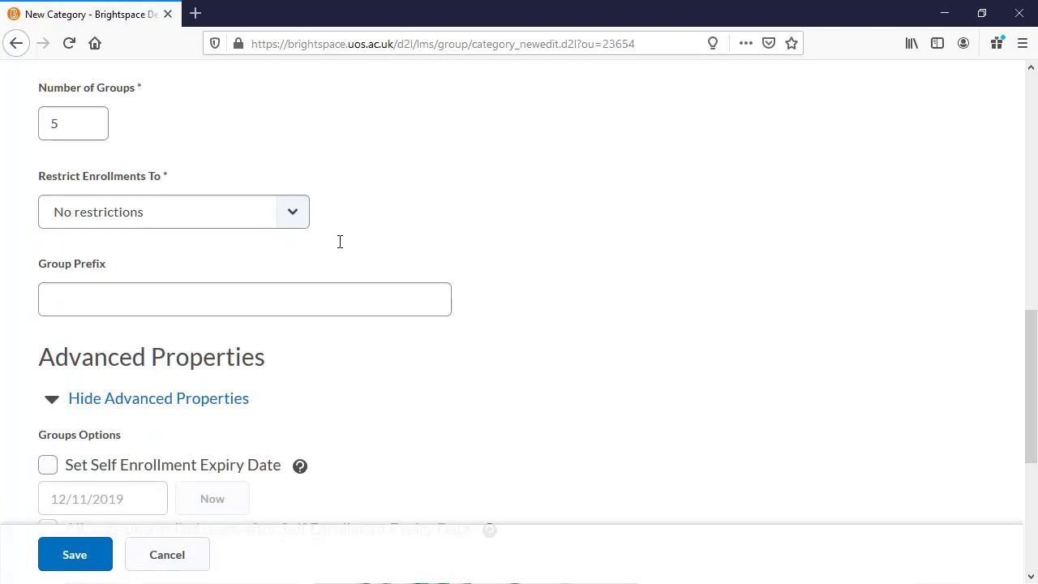
{"action": "left_click", "coordinate": [290, 292]}
{"action": "type", "text": "Demo"}
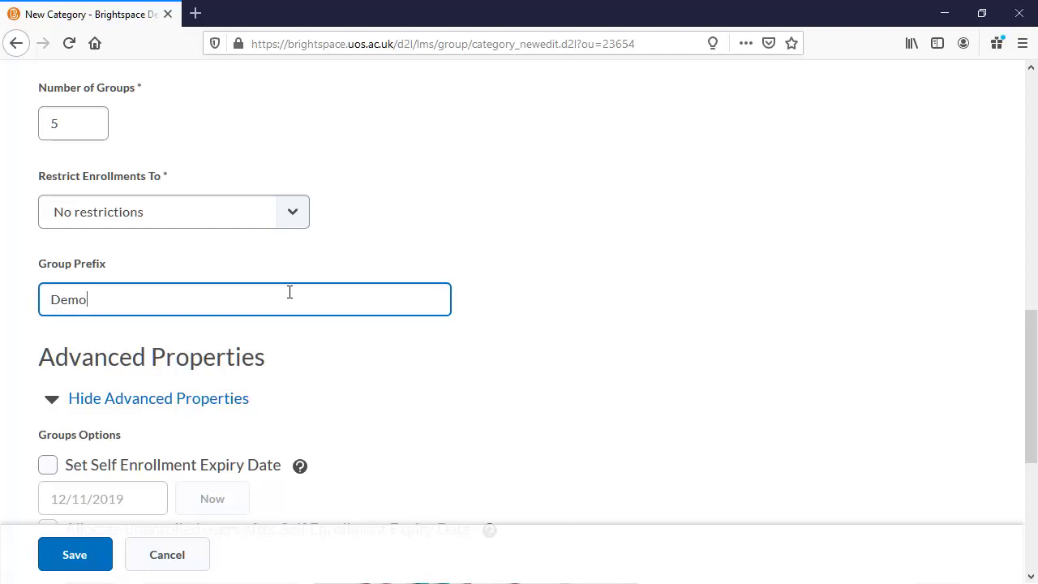
- Enable the self enrolment expiry date in the category's advanced group options
{"action": "scroll", "coordinate": [283, 287], "scroll_direction": "down", "scroll_amount": 4}
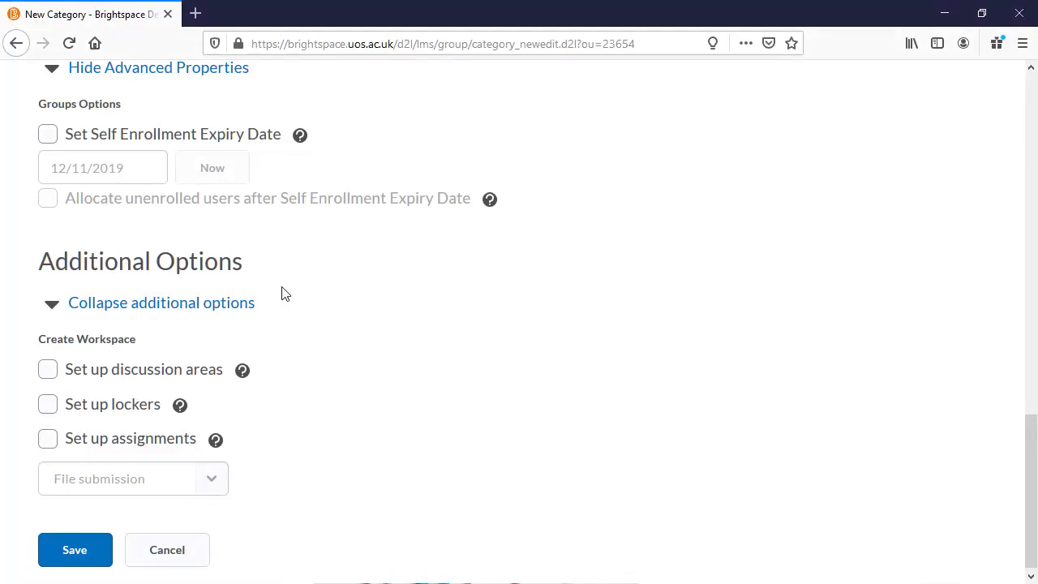
{"action": "left_click", "coordinate": [48, 134]}
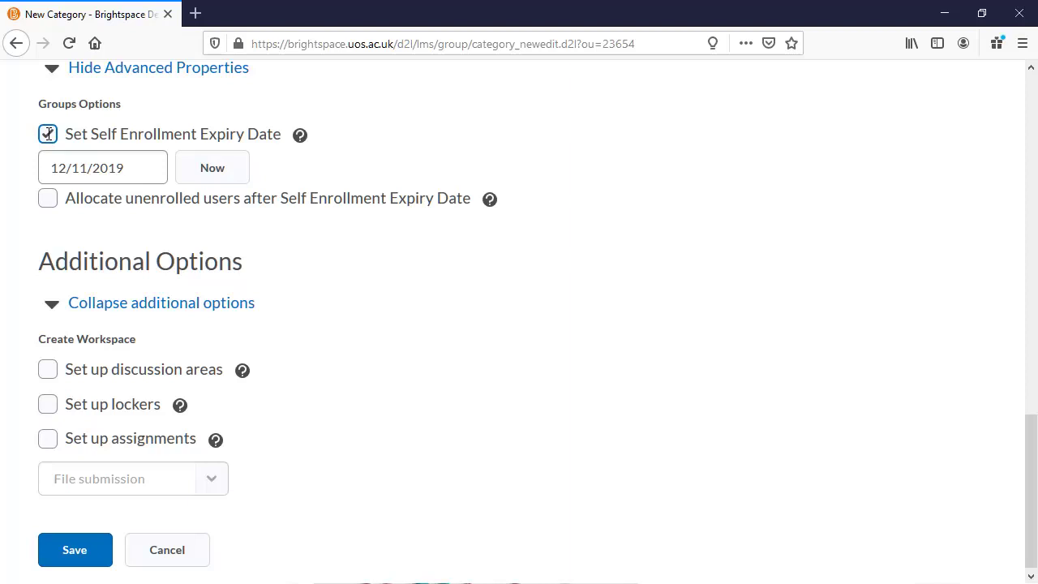
- Enable allocation of unenrolled users after the self enrolment expiry date and turn on discussion areas for the groups
{"action": "left_click", "coordinate": [48, 203]}
{"action": "left_click", "coordinate": [49, 374]}
{"action": "scroll", "coordinate": [51, 378], "scroll_direction": "down", "scroll_amount": 3}
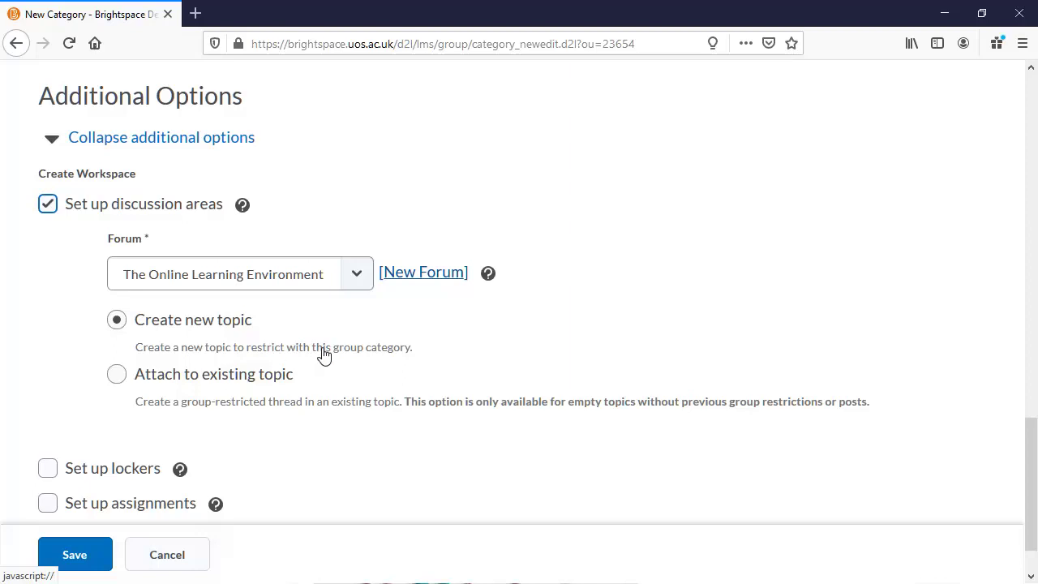
- Create a new forum titled "Demo groups forum" with the description "This forum is for discussion between the demo groups."
{"action": "left_click", "coordinate": [413, 273]}
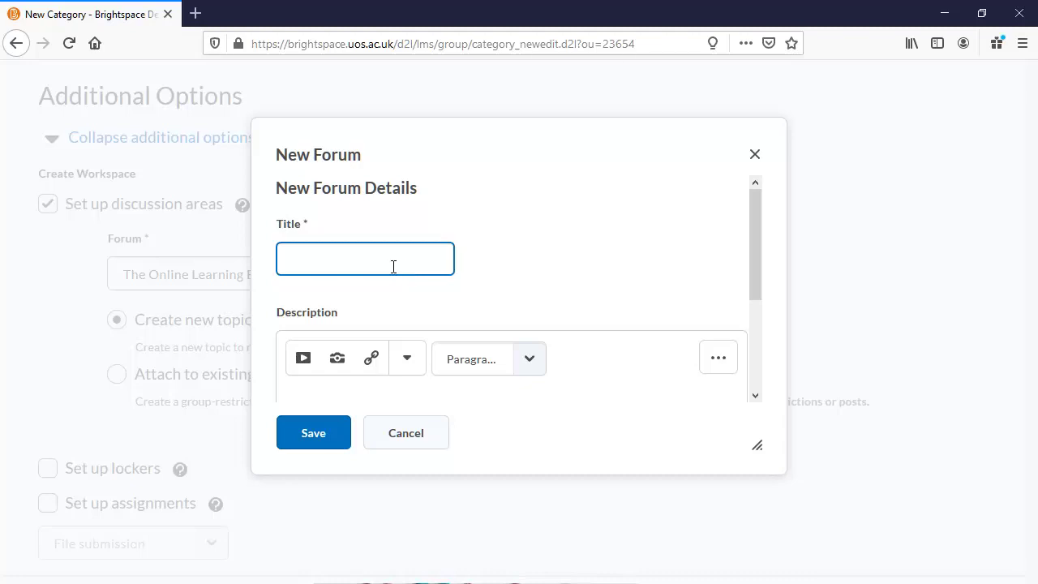
{"action": "type", "text": "Demo groups forum"}
{"action": "key", "text": "Tab"}
{"action": "type", "text": "This forum is for discussion between the demo groups."}
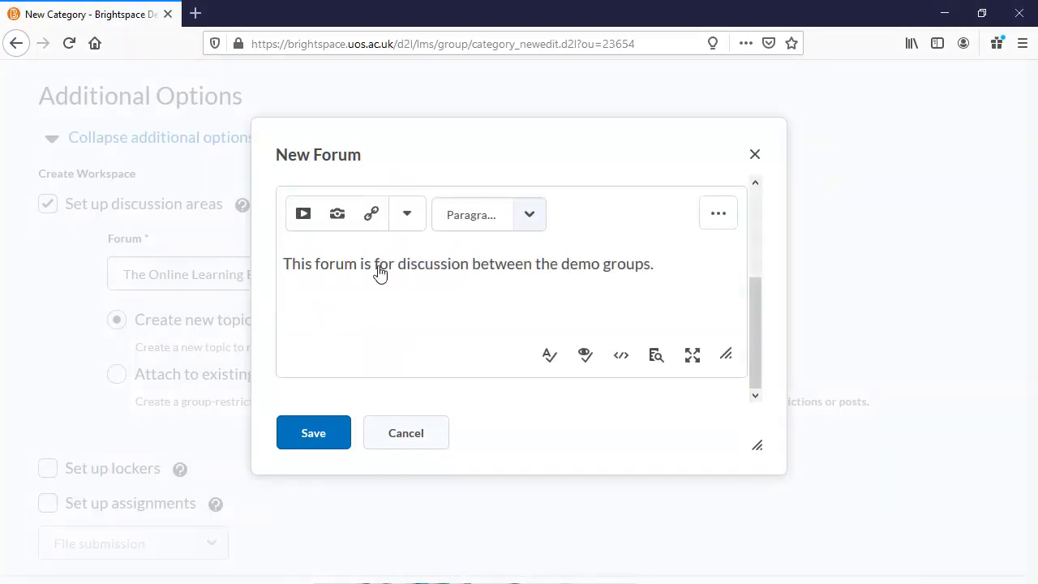
{"action": "left_click", "coordinate": [316, 438]}
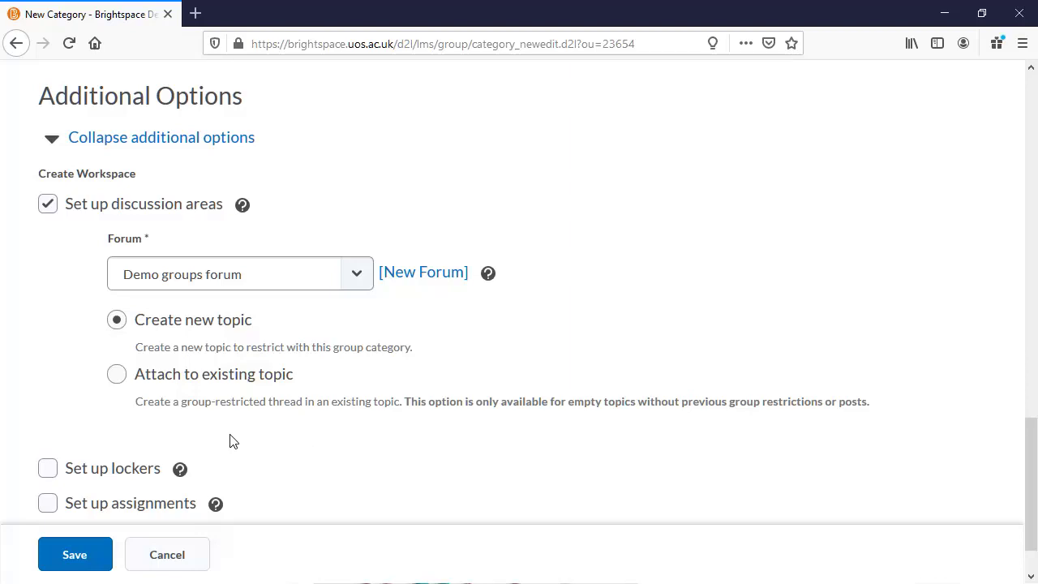
- Turn on lockers for the groups, leave assignments off, and save the new category
{"action": "left_click", "coordinate": [48, 469]}
{"action": "scroll", "coordinate": [79, 469], "scroll_direction": "down", "scroll_amount": 2}
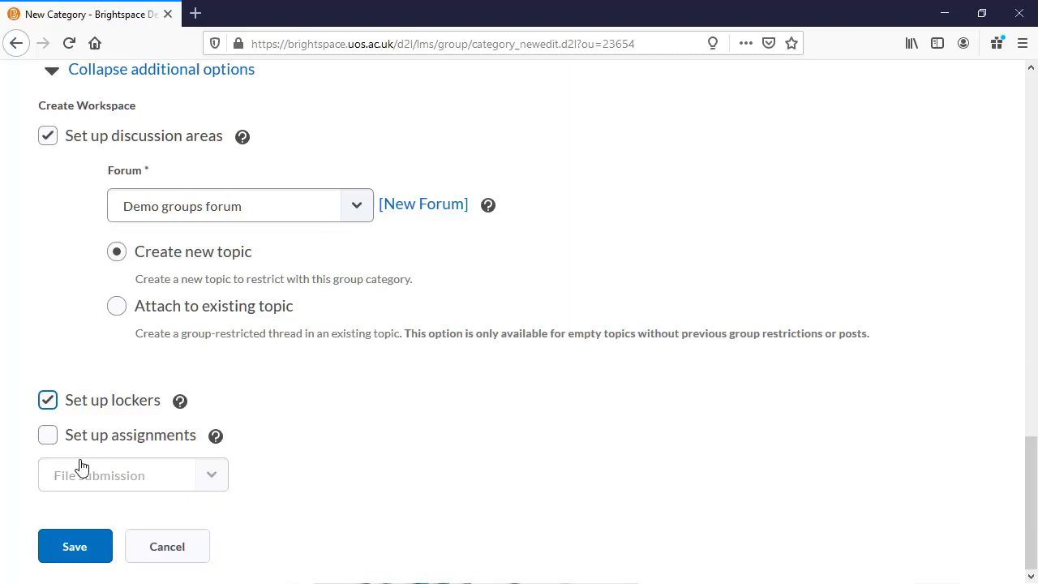
{"action": "left_click", "coordinate": [71, 547]}
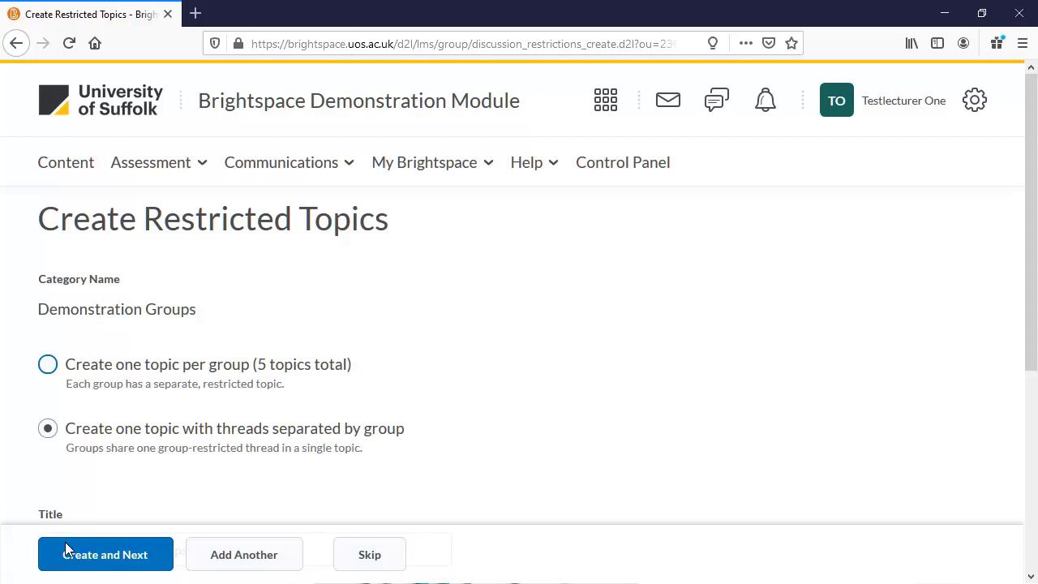
- Create one restricted discussion topic per group for Demonstration Groups and close the workspace summary
{"action": "left_click", "coordinate": [232, 368]}
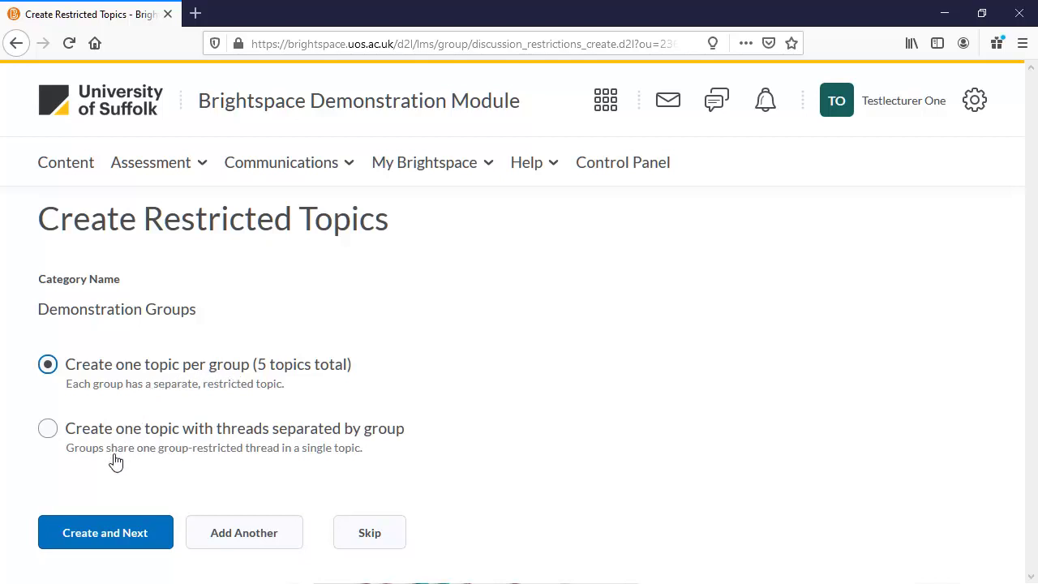
{"action": "left_click", "coordinate": [106, 542]}
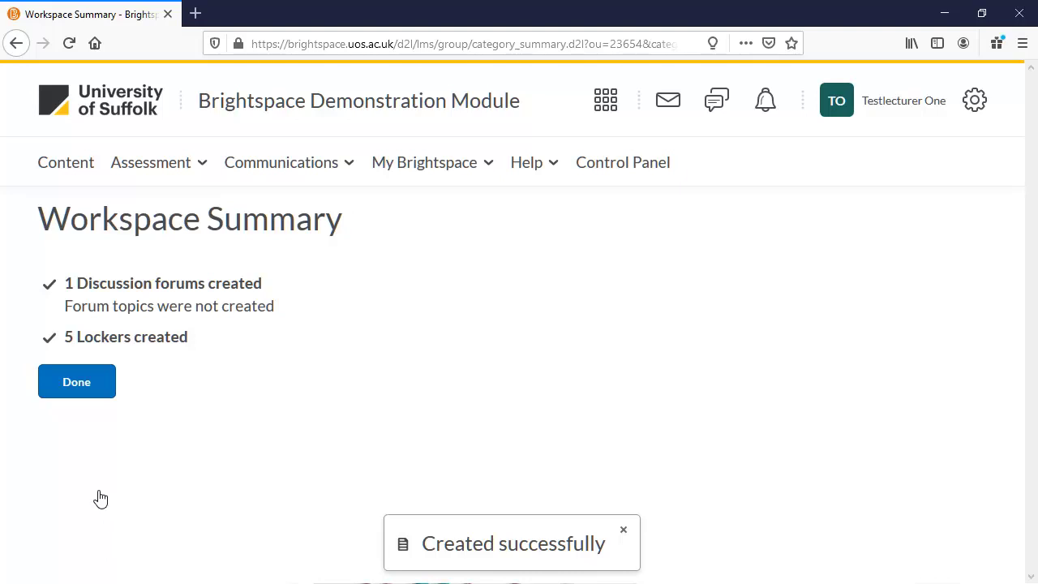
{"action": "left_click", "coordinate": [77, 382]}
- Review the Demonstration Groups category's enrolment settings, additional options and existing workspace, and save the category
{"action": "scroll", "coordinate": [248, 365], "scroll_direction": "down", "scroll_amount": 7}
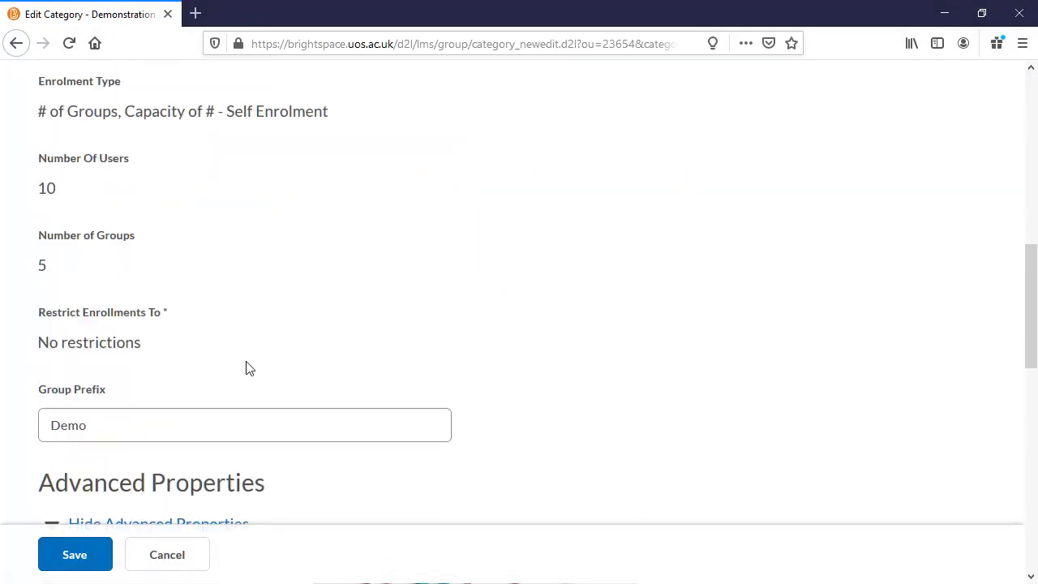
{"action": "scroll", "coordinate": [248, 367], "scroll_direction": "down", "scroll_amount": 9}
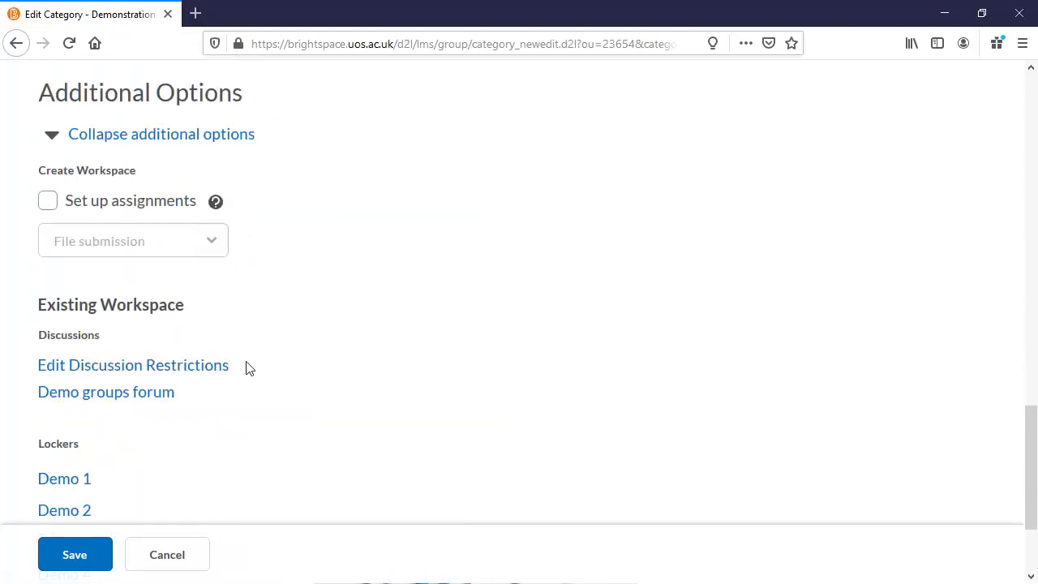
{"action": "left_click", "coordinate": [74, 554]}
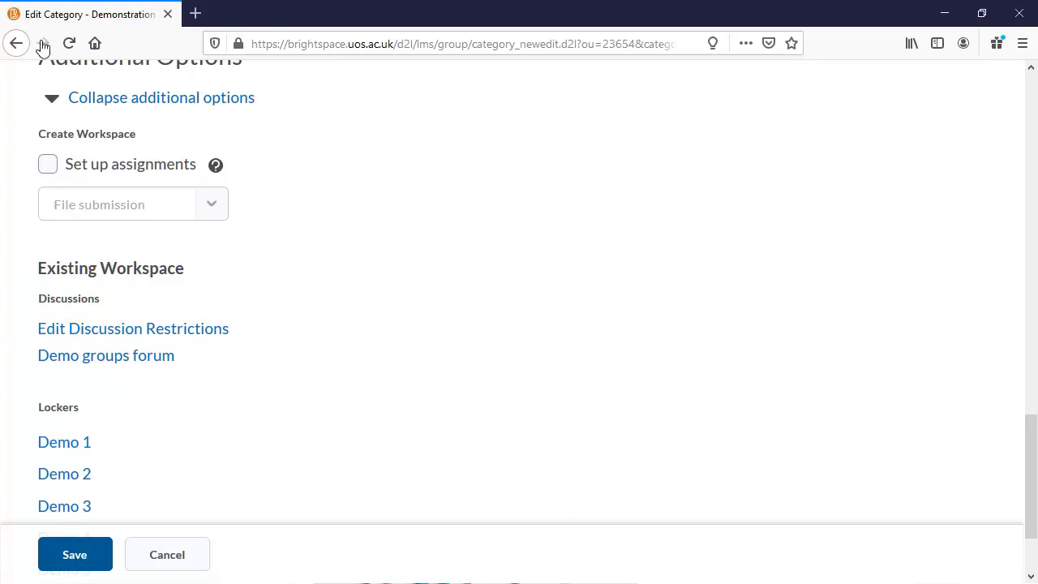
{"action": "left_click", "coordinate": [87, 556]}
- View the student guide on self-enrolling in groups, return to the Brightspace Support home page, and open the FAQs under Support for Staff
{"action": "scroll", "coordinate": [162, 403], "scroll_direction": "down", "scroll_amount": 5}
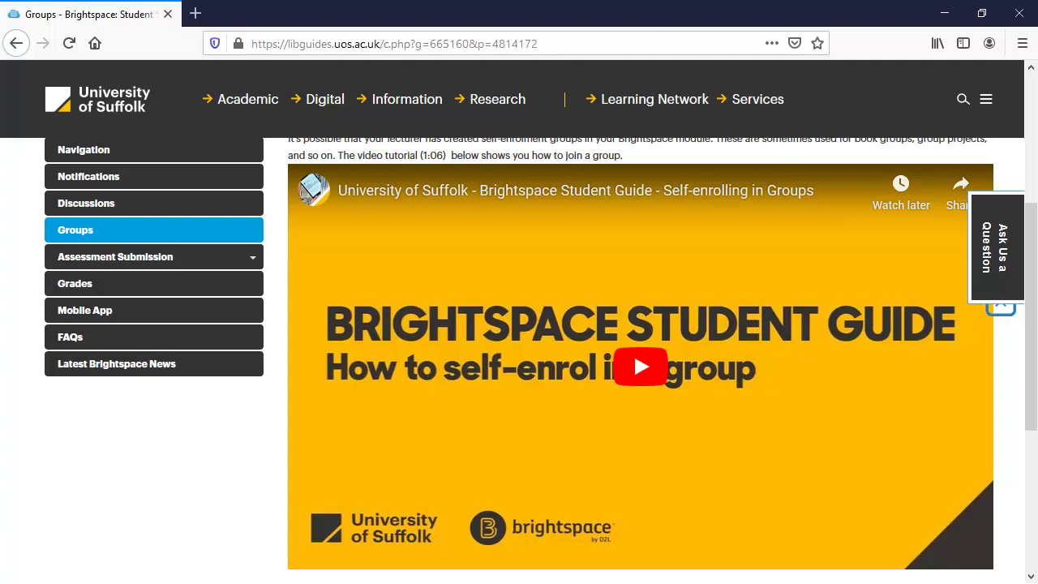
{"action": "key", "text": "alt+Left"}
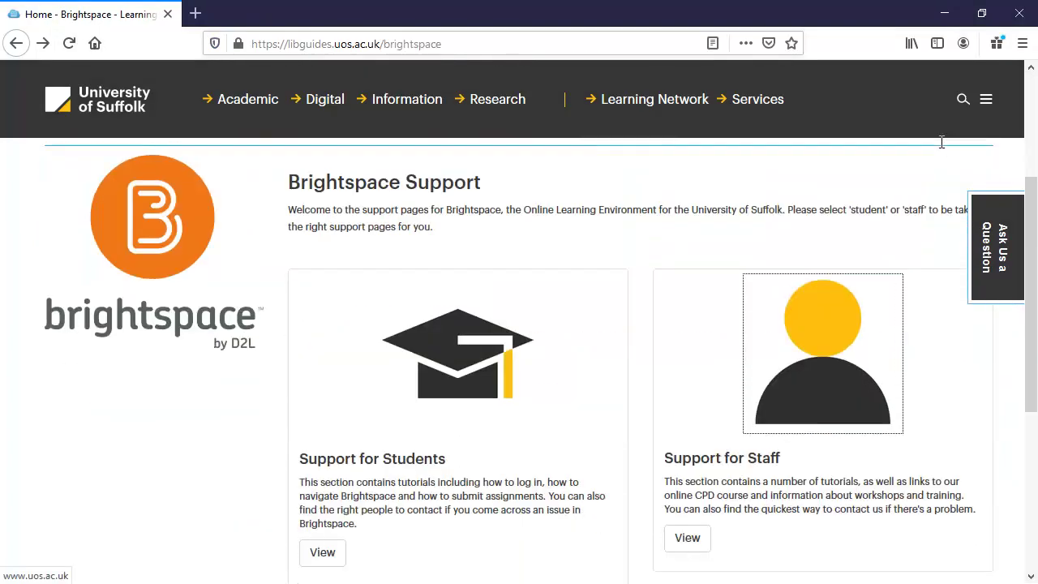
{"action": "scroll", "coordinate": [940, 146], "scroll_direction": "down", "scroll_amount": 3}
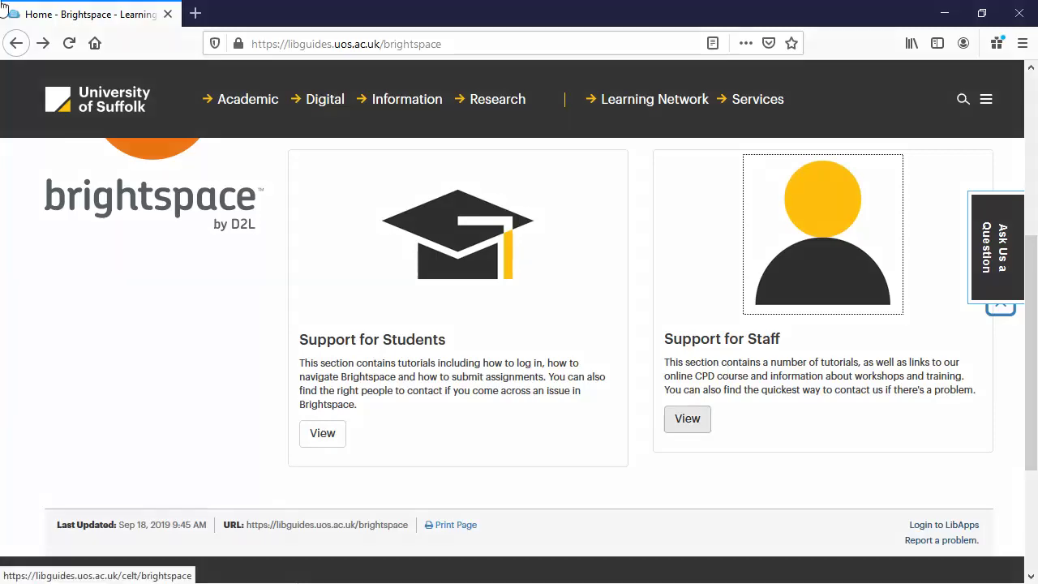
{"action": "left_click", "coordinate": [688, 422]}
{"action": "scroll", "coordinate": [416, 325], "scroll_direction": "down", "scroll_amount": 3}
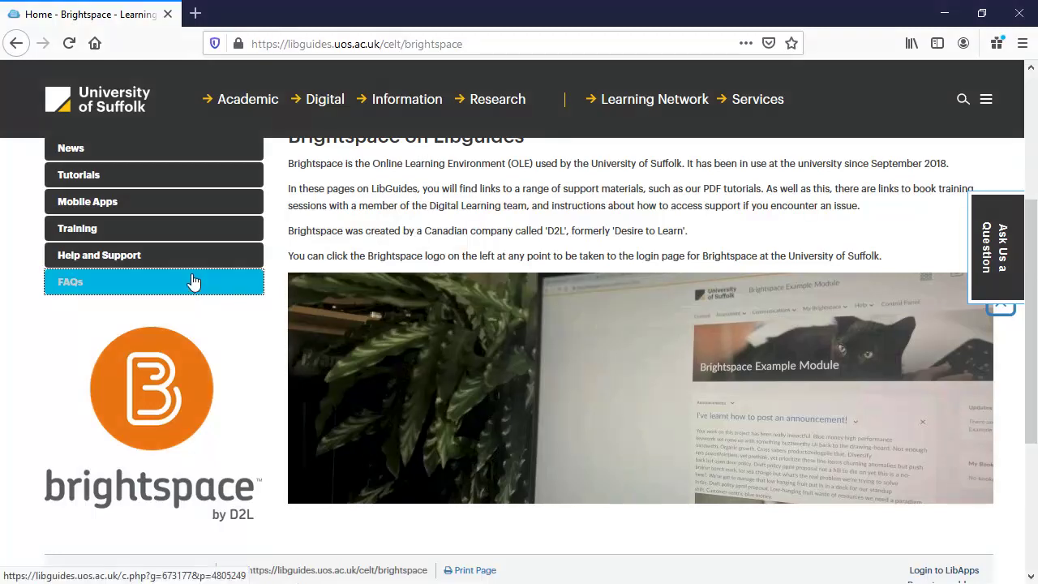
{"action": "left_click", "coordinate": [90, 281]}
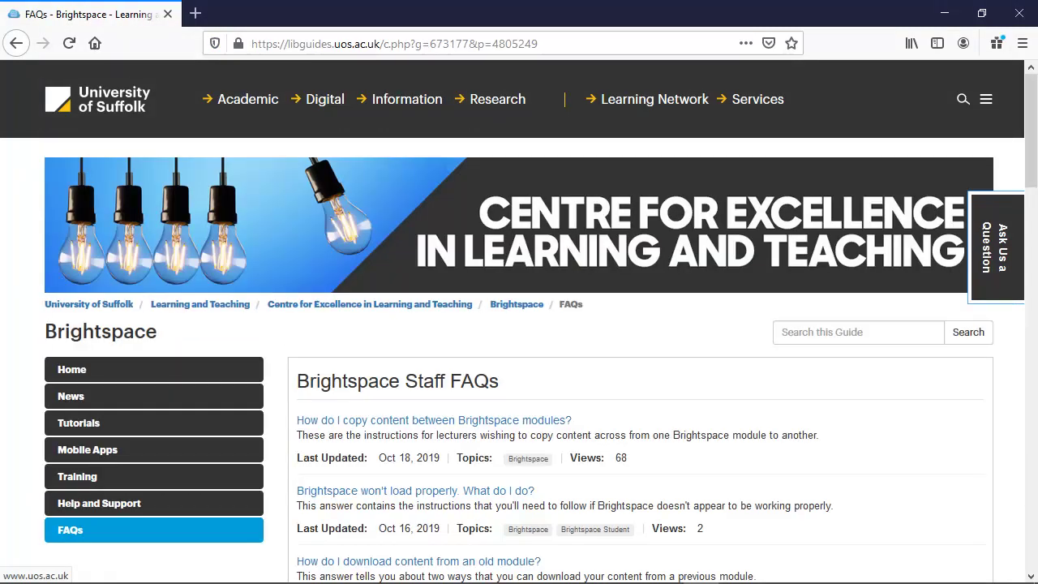